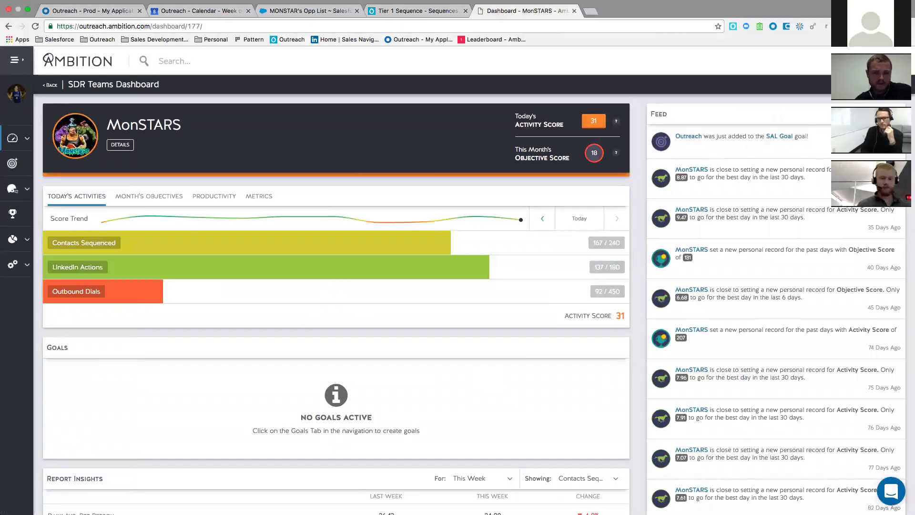
Review the MonSTARS team's activities and report insights, and open the team's productivity quadrant
{"action": "scroll", "coordinate": [334, 286], "scroll_direction": "down", "scroll_amount": 1}
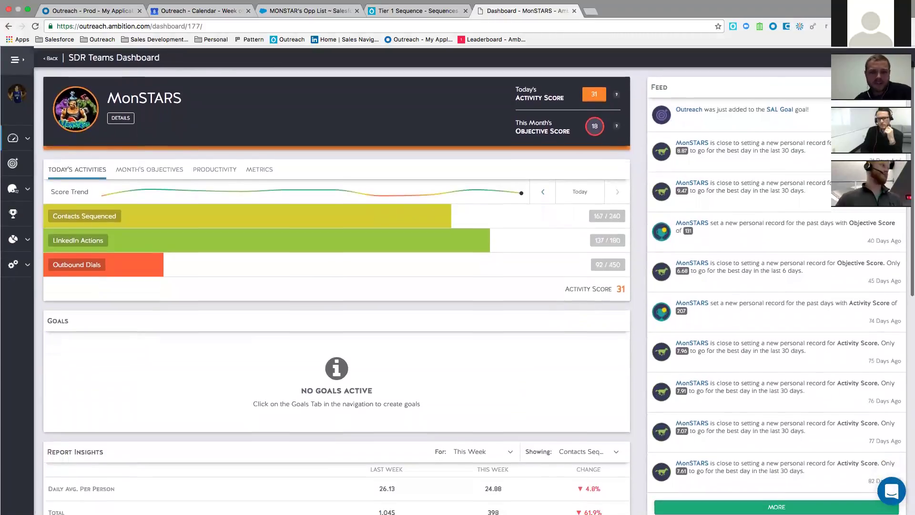
{"action": "scroll", "coordinate": [334, 286], "scroll_direction": "down", "scroll_amount": 2}
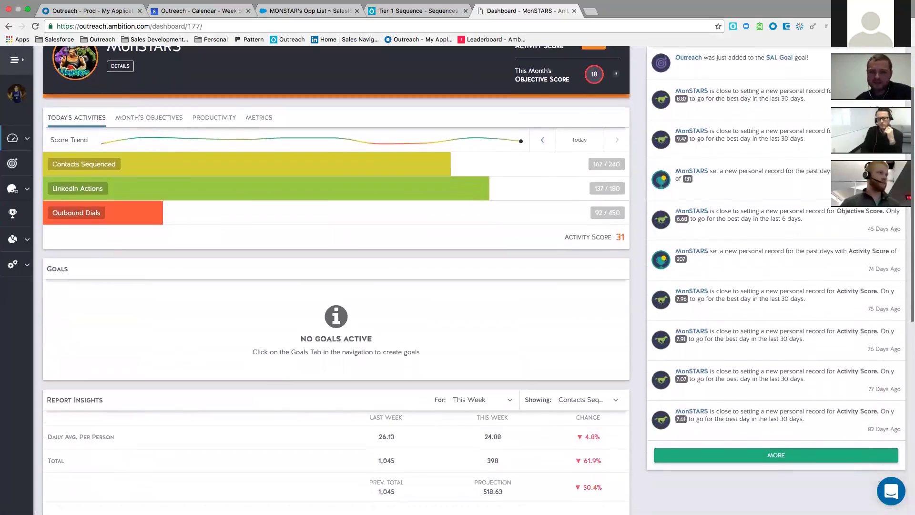
{"action": "scroll", "coordinate": [333, 286], "scroll_direction": "up", "scroll_amount": 2}
{"action": "scroll", "coordinate": [274, 271], "scroll_direction": "down", "scroll_amount": 4}
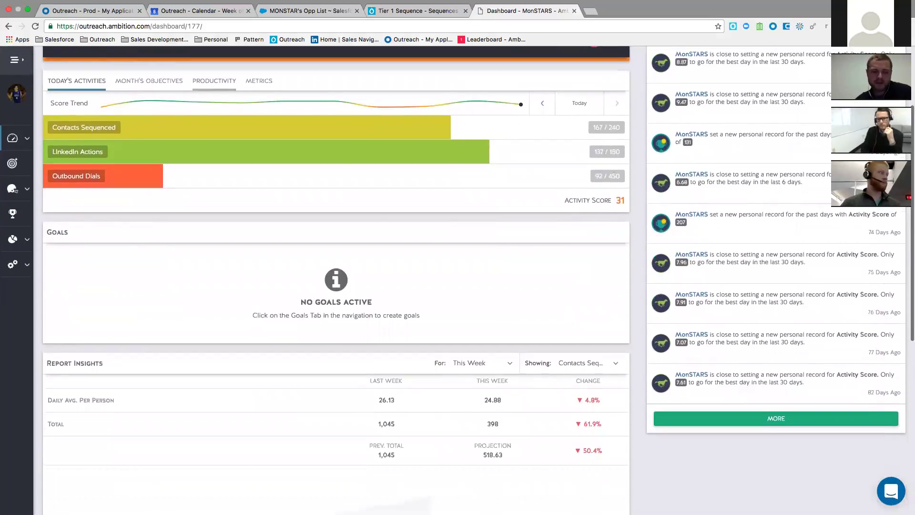
{"action": "left_click", "coordinate": [214, 81]}
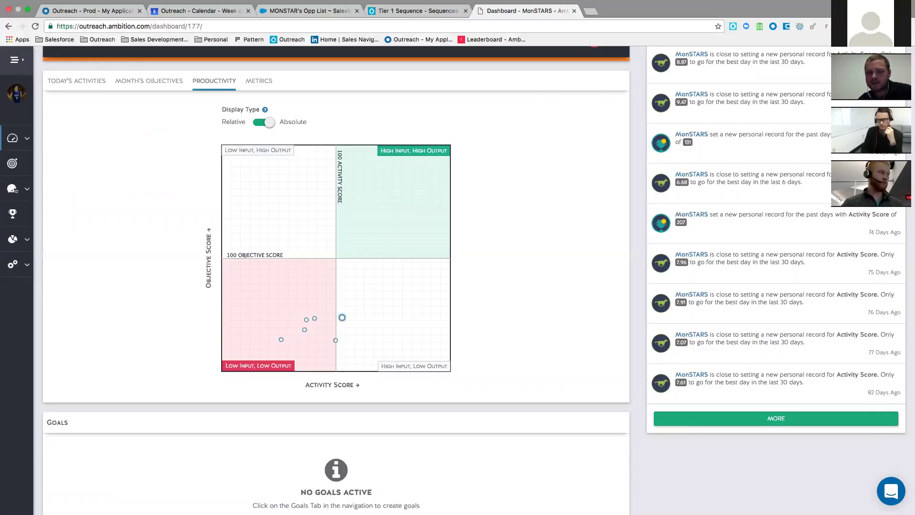
Inspect the activity, objective and productivity scores of three individual reps on the absolute productivity quadrant
{"action": "left_click", "coordinate": [342, 318]}
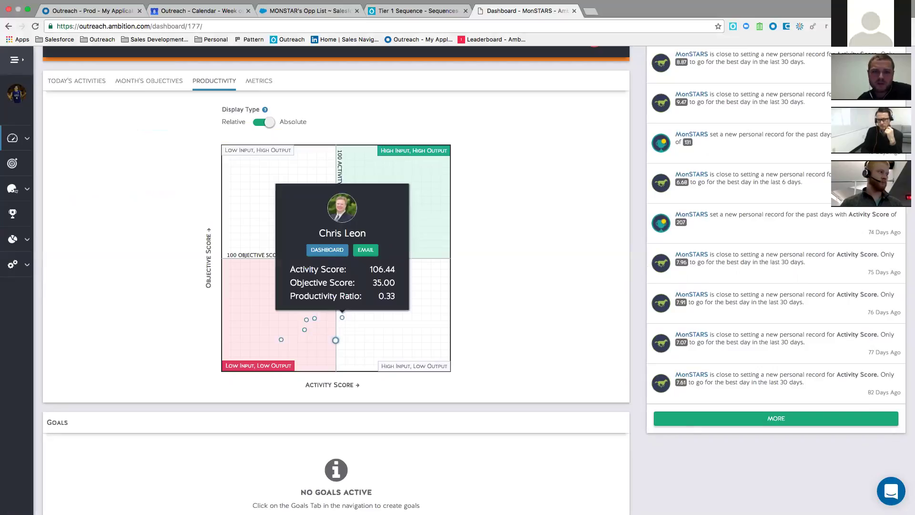
{"action": "left_click", "coordinate": [336, 340]}
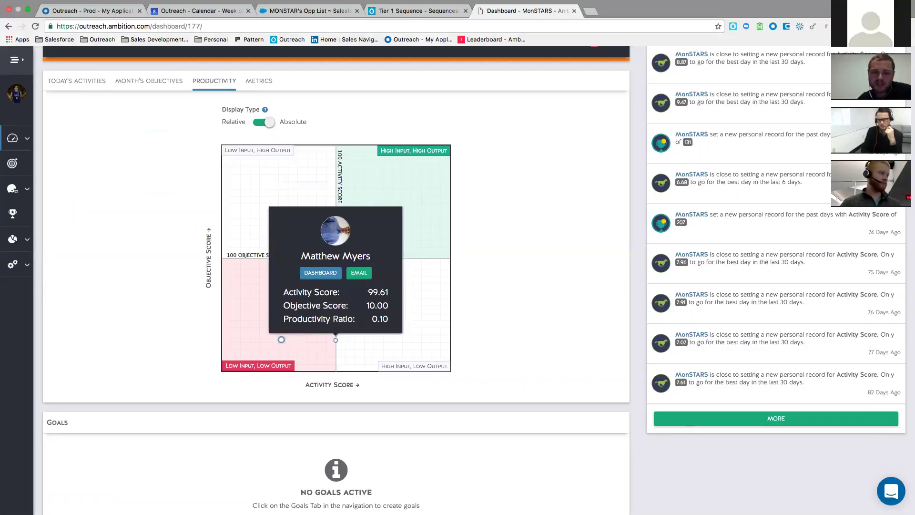
{"action": "left_click", "coordinate": [281, 340]}
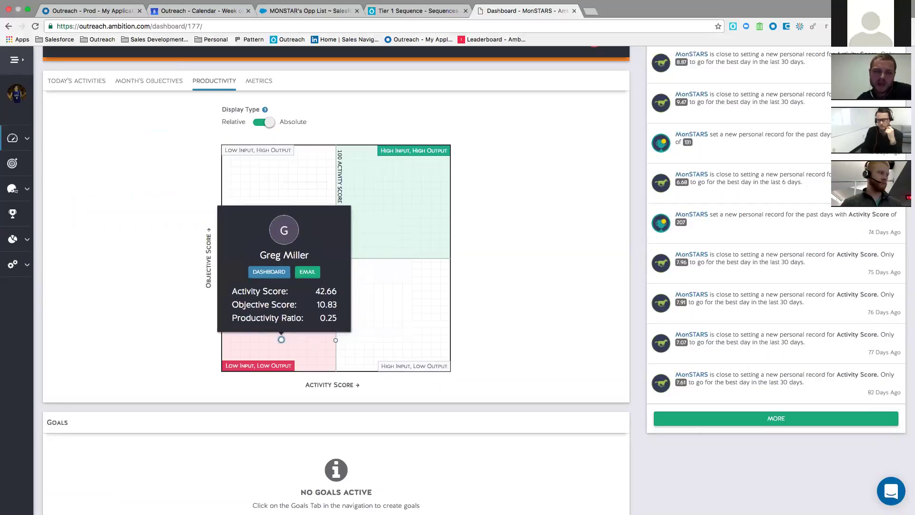
{"action": "left_click", "coordinate": [514, 316]}
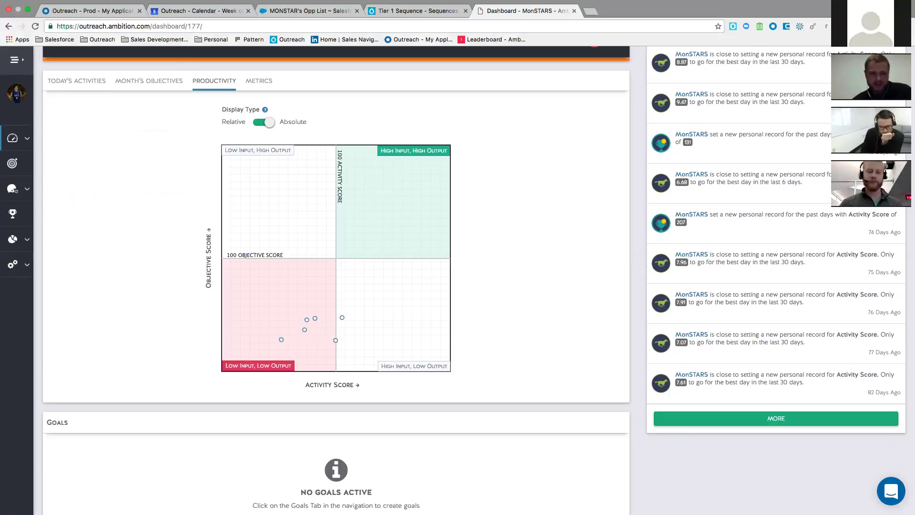
Switch the quadrant's display type to Relative and check the rep plotted lowest in the low input, low output area
{"action": "left_click", "coordinate": [264, 122]}
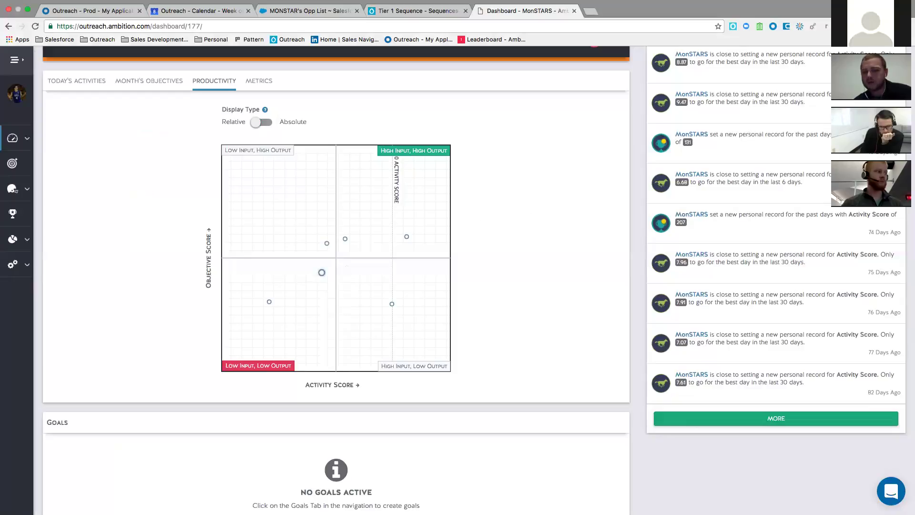
{"action": "left_click", "coordinate": [269, 302]}
{"action": "left_click", "coordinate": [479, 274]}
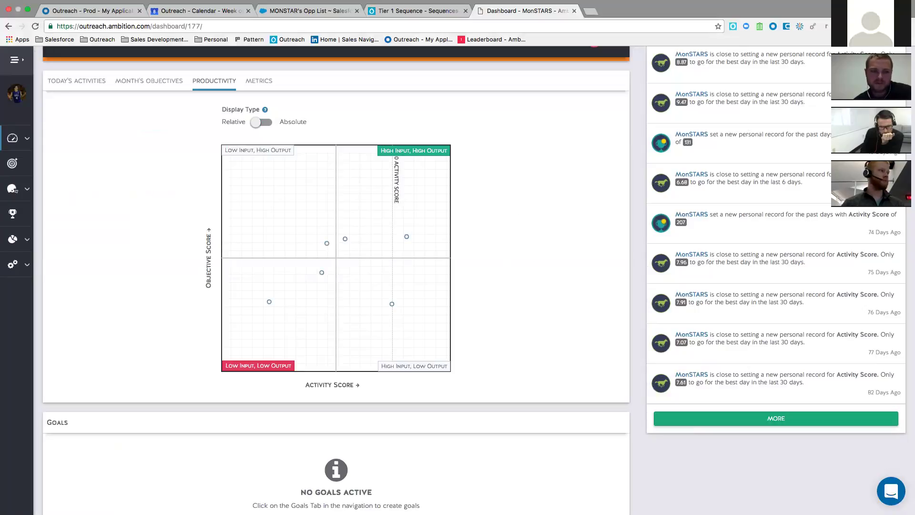
Return the display type to Absolute and inspect the rep plotted at the 100 activity score line
{"action": "left_click", "coordinate": [262, 122]}
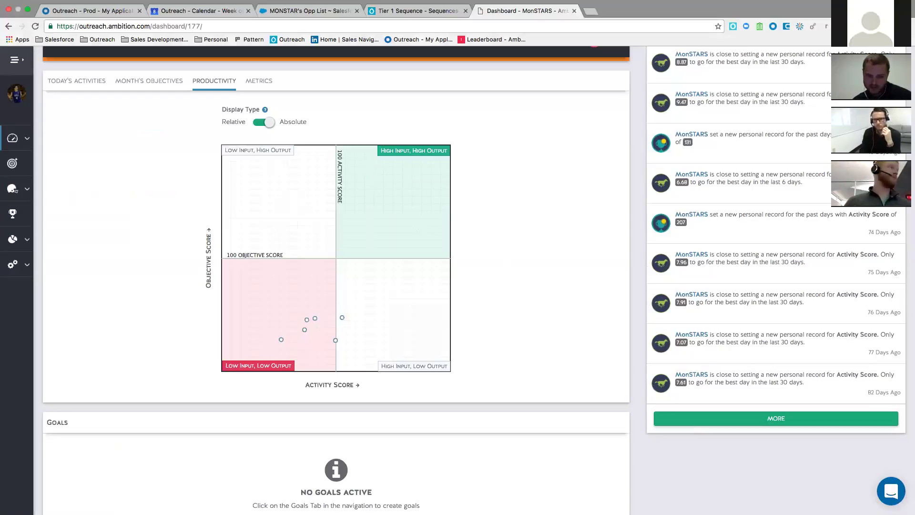
{"action": "left_click", "coordinate": [335, 340]}
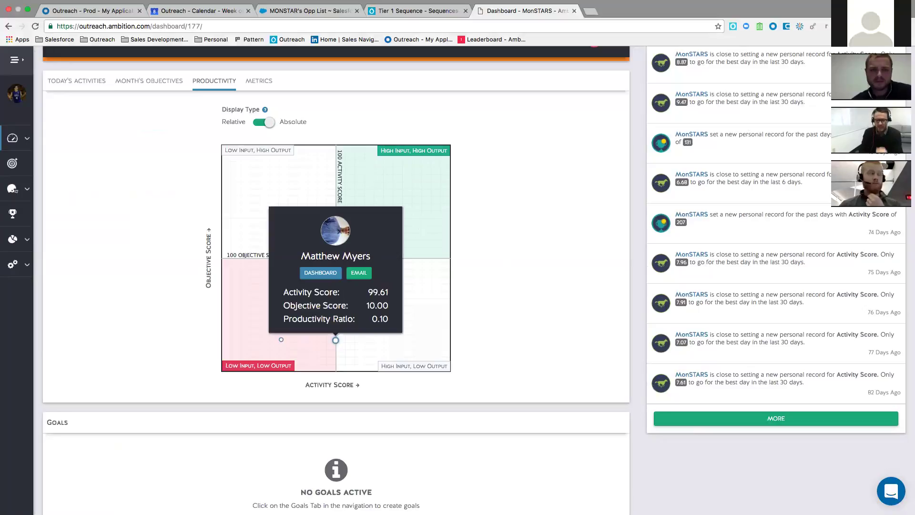
{"action": "left_click", "coordinate": [500, 305]}
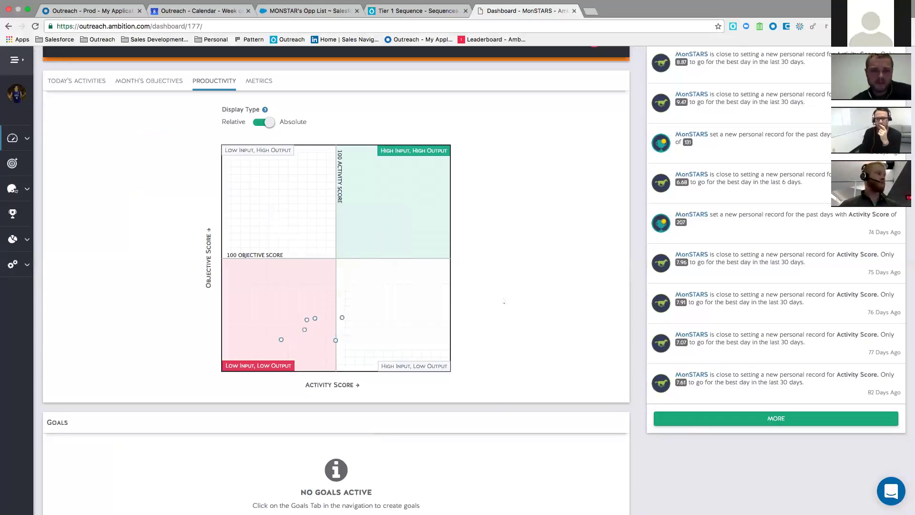
Open the organization-wide Productivity Quadrant report from the reporting section
{"action": "scroll", "coordinate": [415, 190], "scroll_direction": "up", "scroll_amount": 3}
{"action": "scroll", "coordinate": [405, 188], "scroll_direction": "down", "scroll_amount": 4}
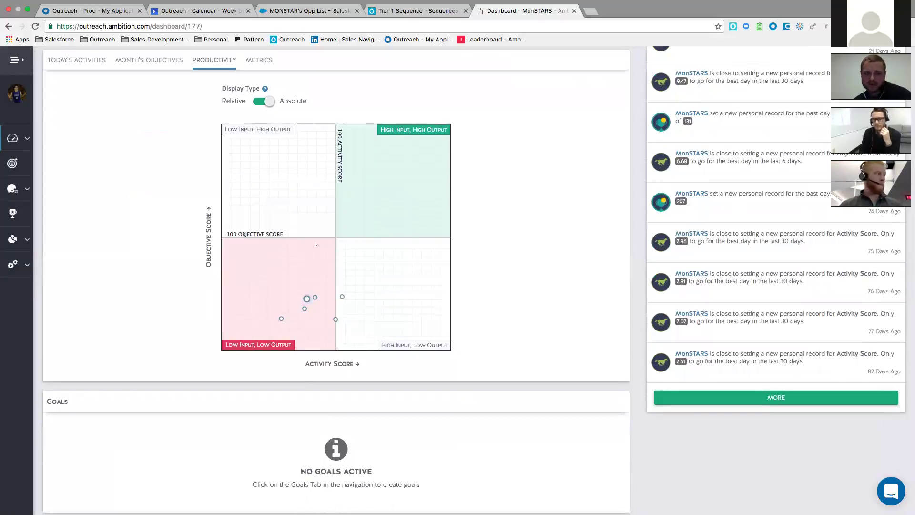
{"action": "left_click", "coordinate": [23, 238]}
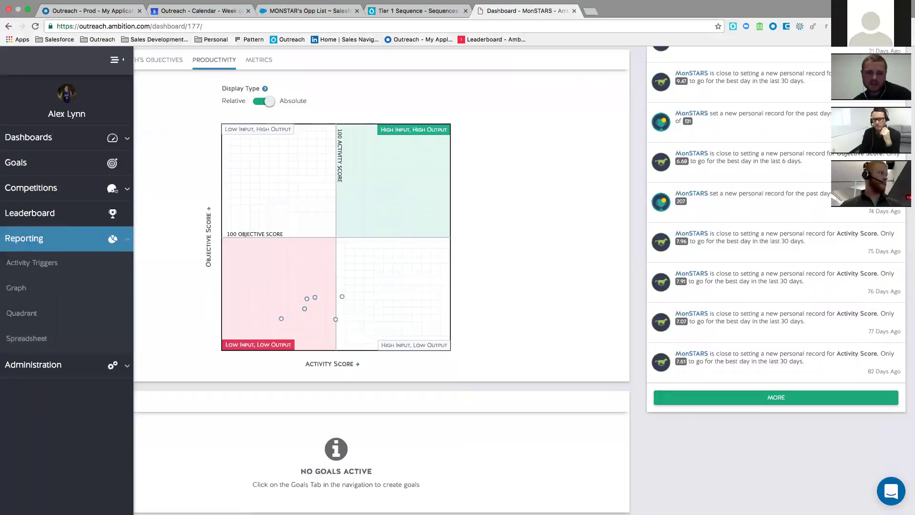
{"action": "left_click", "coordinate": [21, 312]}
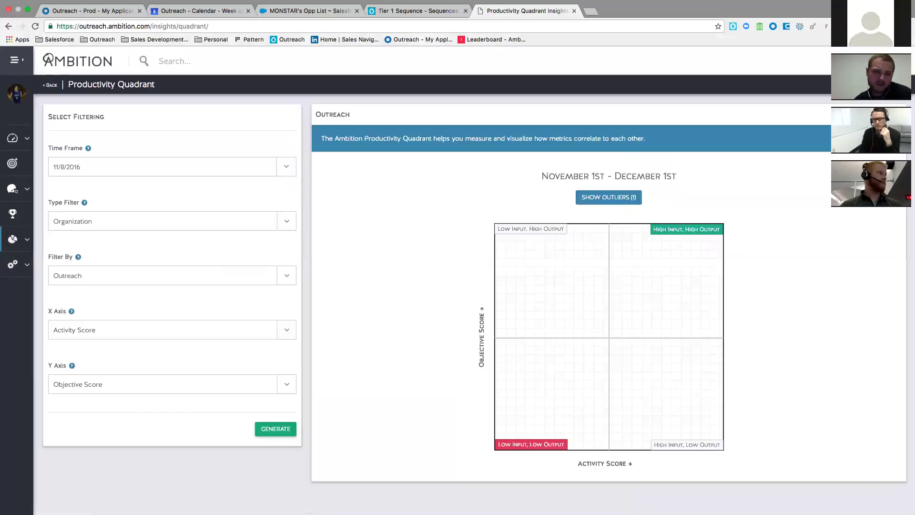
Show the outliers in the Outreach productivity quadrant and check the outlying point with the highest activity score
{"action": "left_click", "coordinate": [162, 167]}
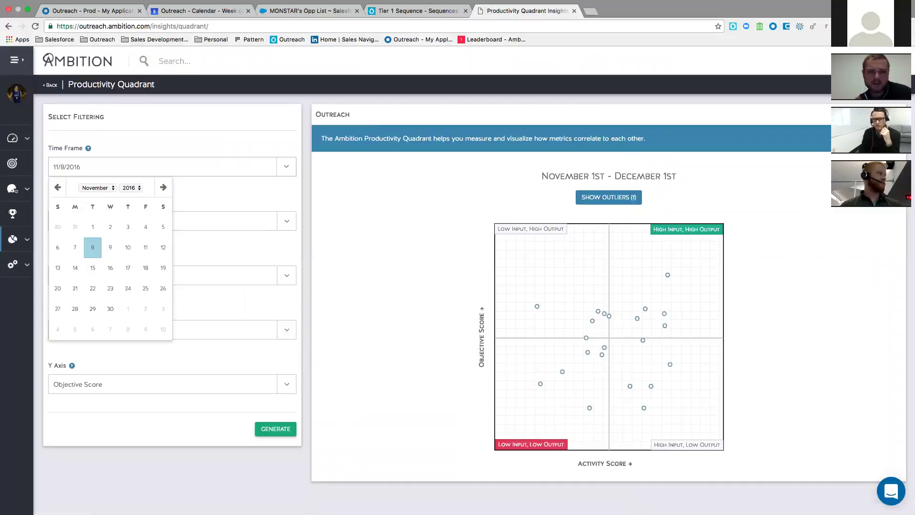
{"action": "left_click", "coordinate": [226, 131]}
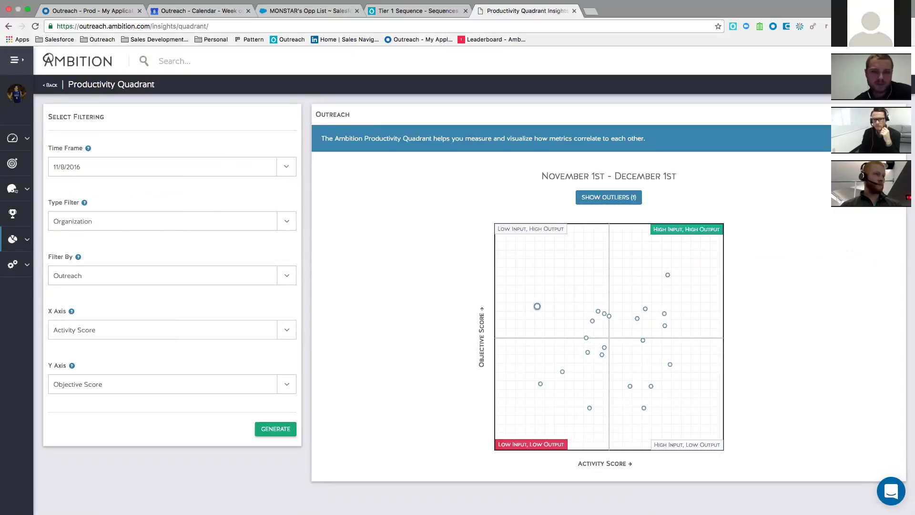
{"action": "left_click", "coordinate": [609, 197]}
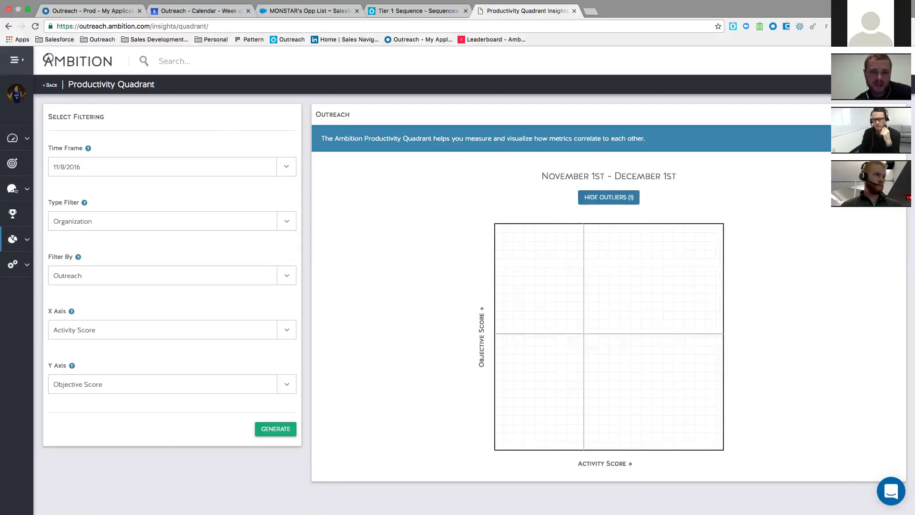
{"action": "left_click", "coordinate": [713, 253]}
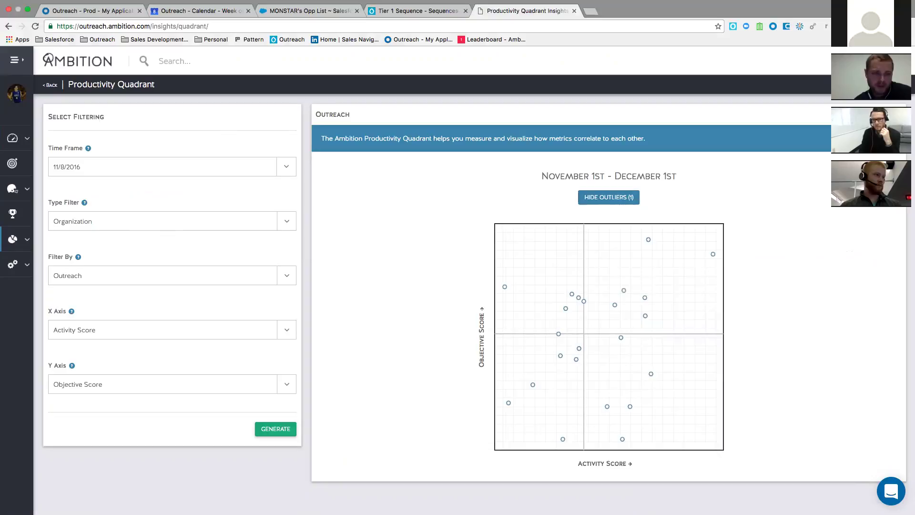
Set the report's time frame to 10/3/2016 and generate the quadrant for October
{"action": "left_click", "coordinate": [143, 167]}
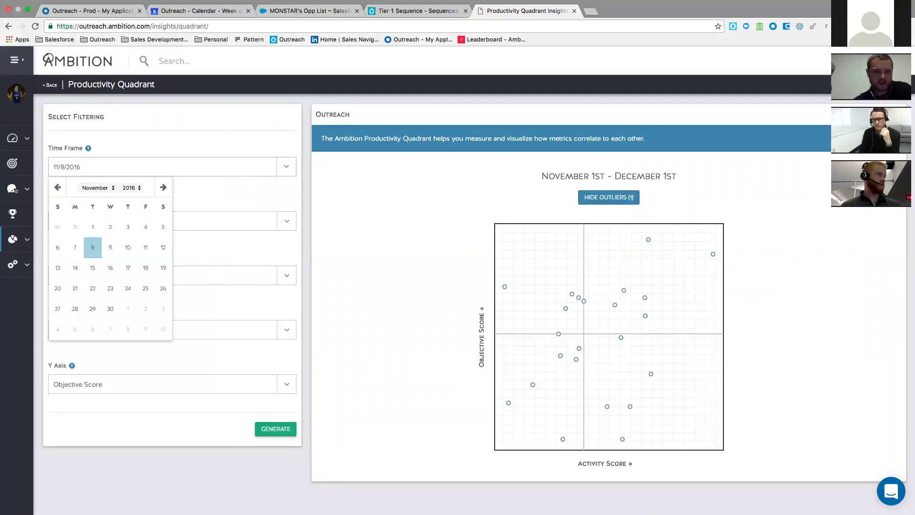
{"action": "left_click", "coordinate": [46, 193]}
{"action": "left_click", "coordinate": [114, 167]}
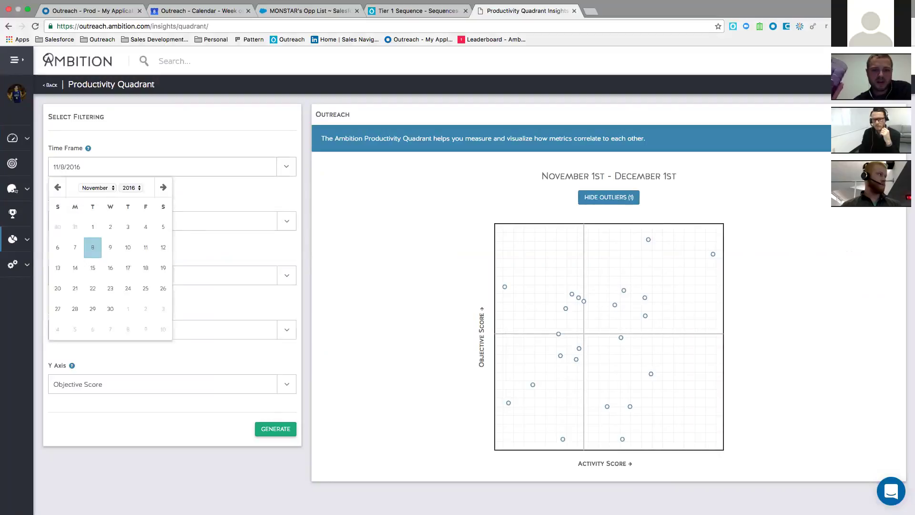
{"action": "left_click", "coordinate": [58, 188]}
{"action": "left_click", "coordinate": [75, 247]}
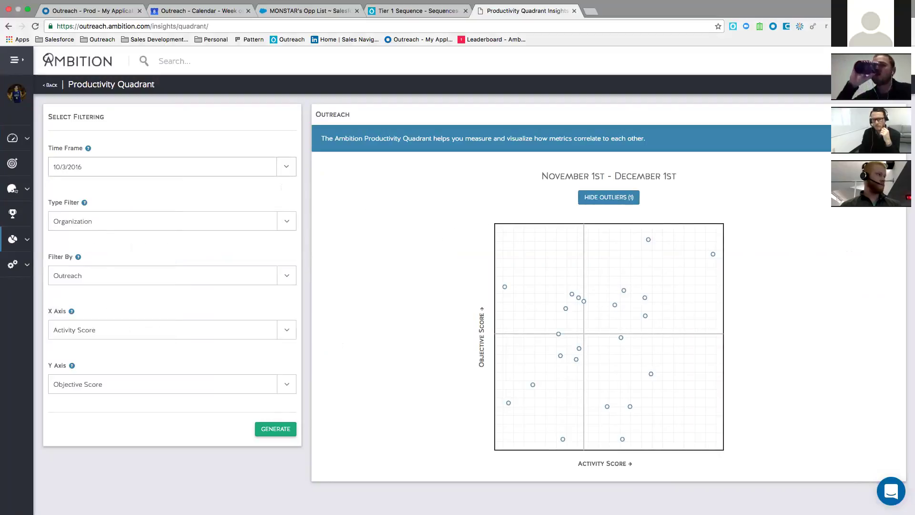
{"action": "left_click", "coordinate": [275, 429]}
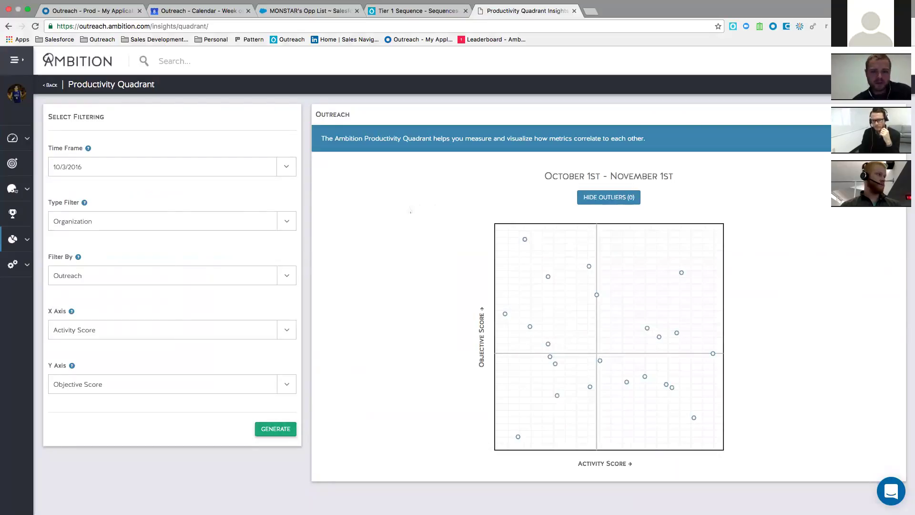
Look through the available Type Filter and Filter By options without changing them
{"action": "left_click", "coordinate": [172, 221]}
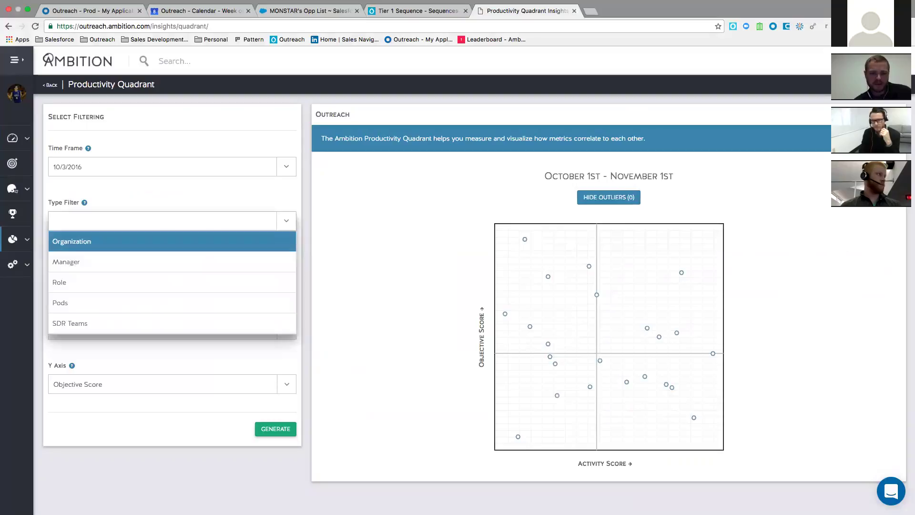
{"action": "left_click", "coordinate": [351, 219]}
{"action": "left_click", "coordinate": [247, 276]}
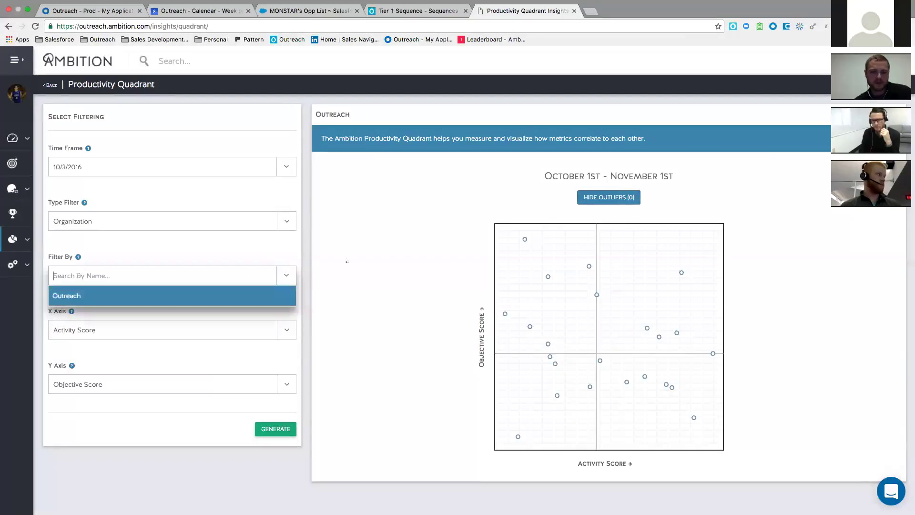
{"action": "left_click", "coordinate": [347, 262]}
Set the X axis to Initial Meeting Scheduled and the Y axis to Sales Accepted Lead, and generate the quadrant
{"action": "left_click", "coordinate": [267, 329]}
{"action": "scroll", "coordinate": [143, 370], "scroll_direction": "down", "scroll_amount": 4}
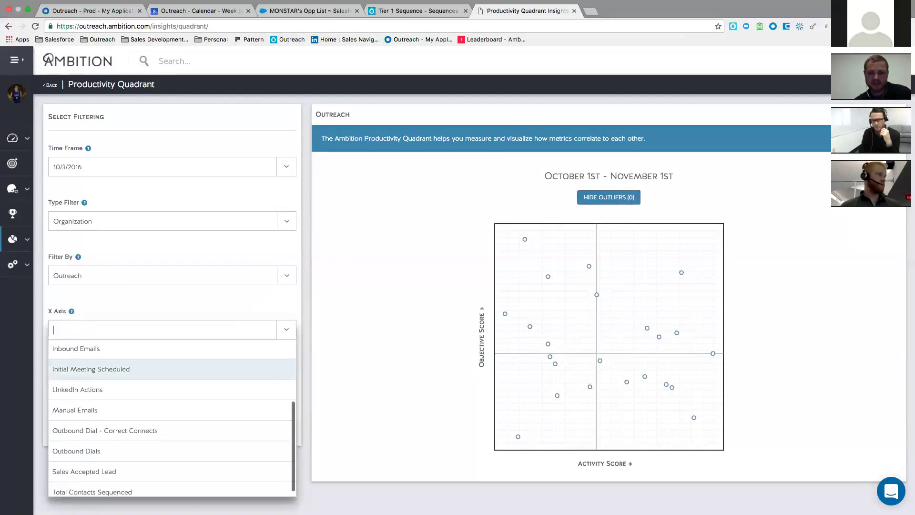
{"action": "left_click", "coordinate": [143, 369]}
{"action": "left_click", "coordinate": [77, 384]}
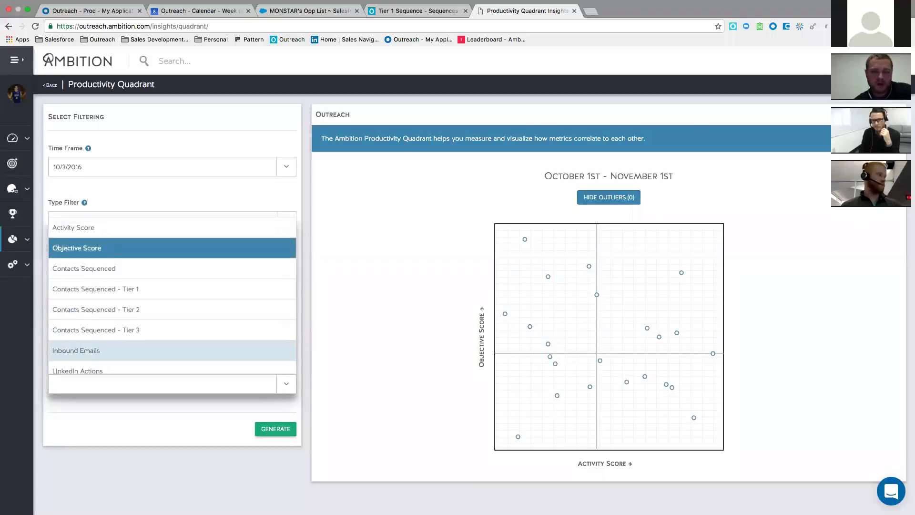
{"action": "scroll", "coordinate": [74, 352], "scroll_direction": "down", "scroll_amount": 3}
{"action": "left_click", "coordinate": [143, 342]}
{"action": "left_click", "coordinate": [276, 429]}
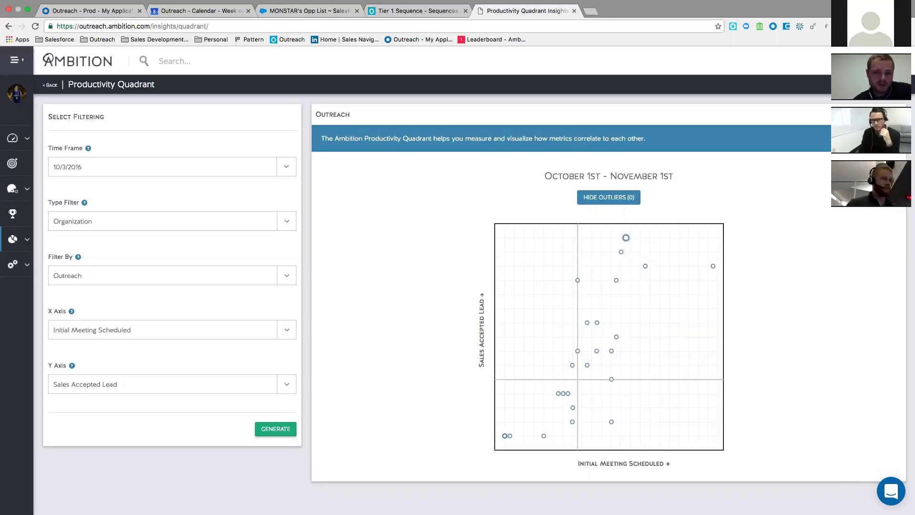
Inspect the top-performing reps' points to compare their scheduled meetings, sales accepted leads and ratios
{"action": "left_click", "coordinate": [625, 238]}
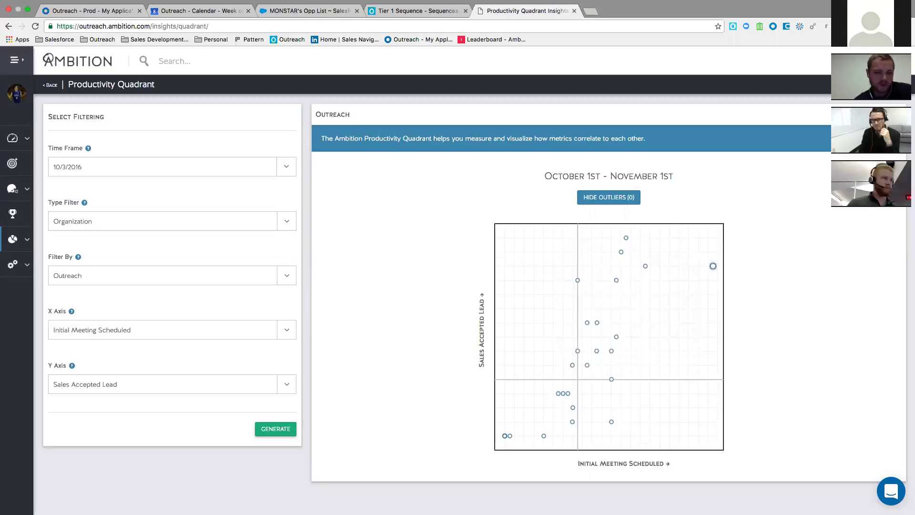
{"action": "left_click", "coordinate": [712, 266]}
{"action": "left_click", "coordinate": [645, 266]}
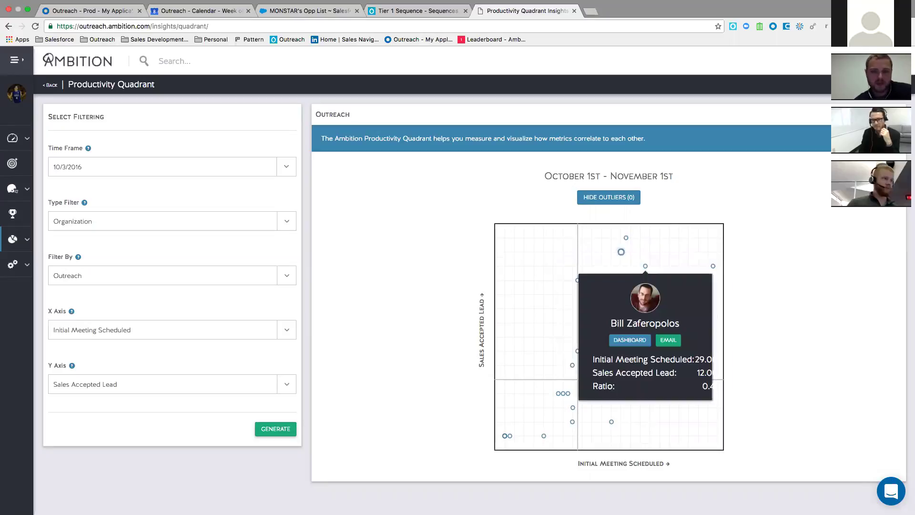
{"action": "left_click", "coordinate": [620, 251]}
{"action": "left_click", "coordinate": [621, 252]}
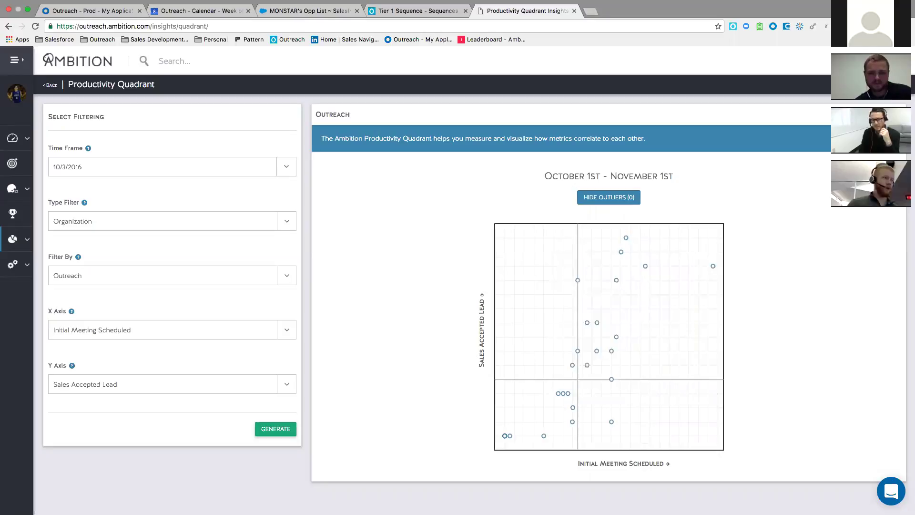
{"action": "left_click", "coordinate": [616, 280]}
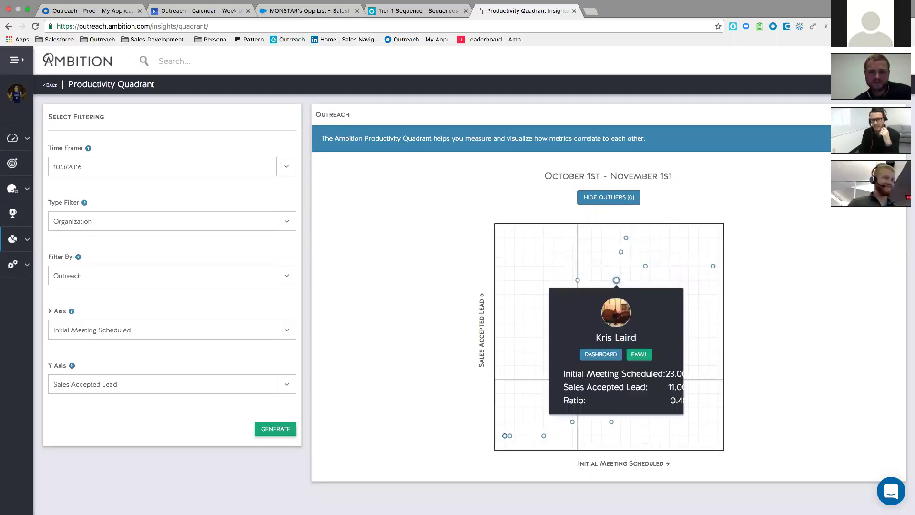
{"action": "left_click", "coordinate": [577, 280]}
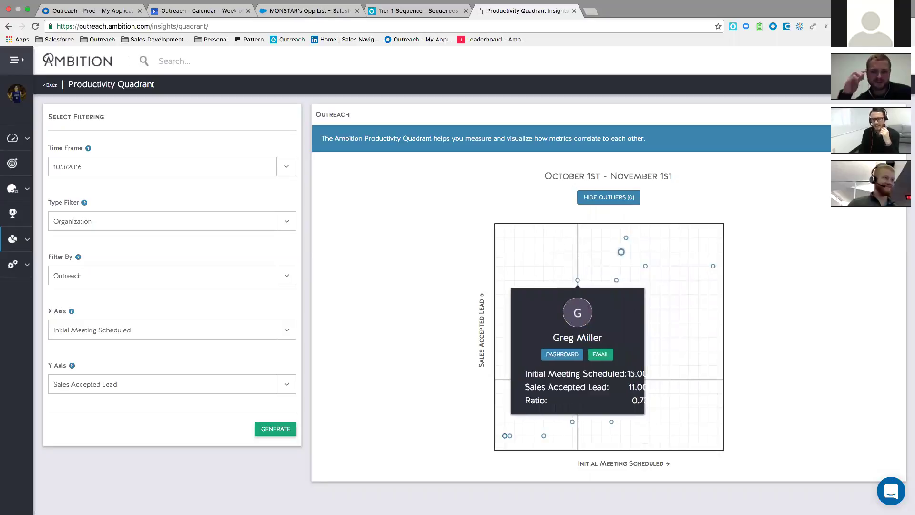
{"action": "left_click", "coordinate": [620, 251]}
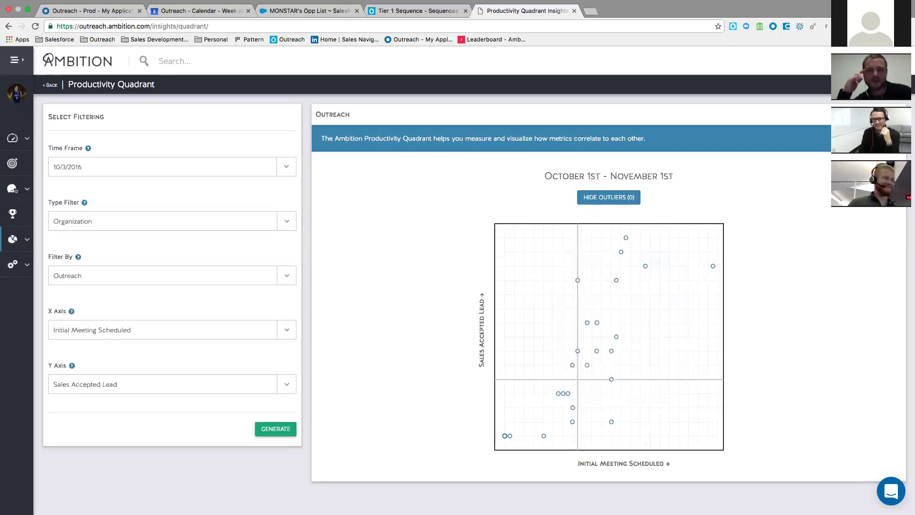